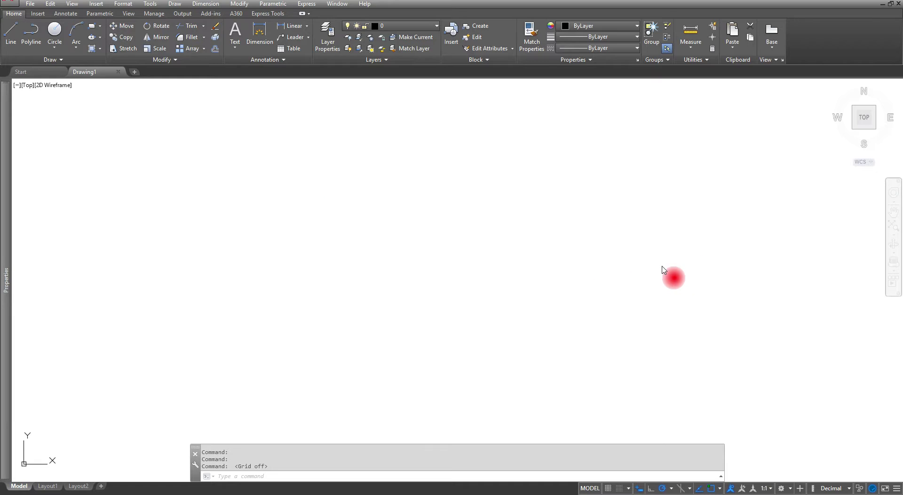
Draw a vertical line 7 units long upward from a point near the middle of the drawing area.
{"action": "left_click", "coordinate": [12, 42]}
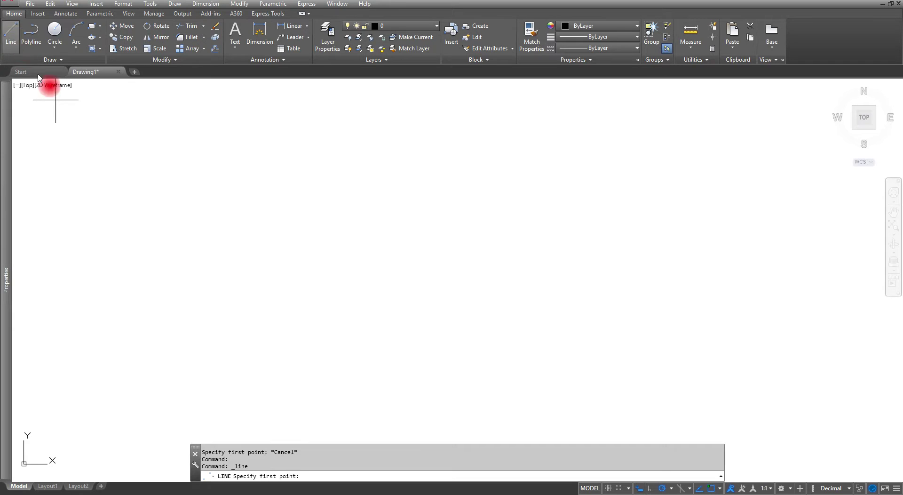
{"action": "left_click", "coordinate": [372, 352]}
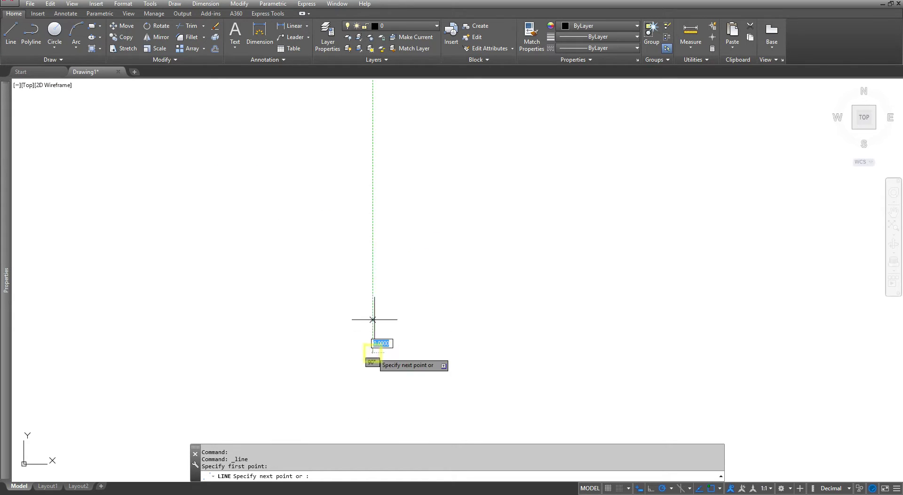
{"action": "type", "text": "7"}
{"action": "left_click", "coordinate": [372, 237]}
{"action": "key", "text": "Escape"}
{"action": "key", "text": "Escape"}
{"action": "key", "text": "Escape"}
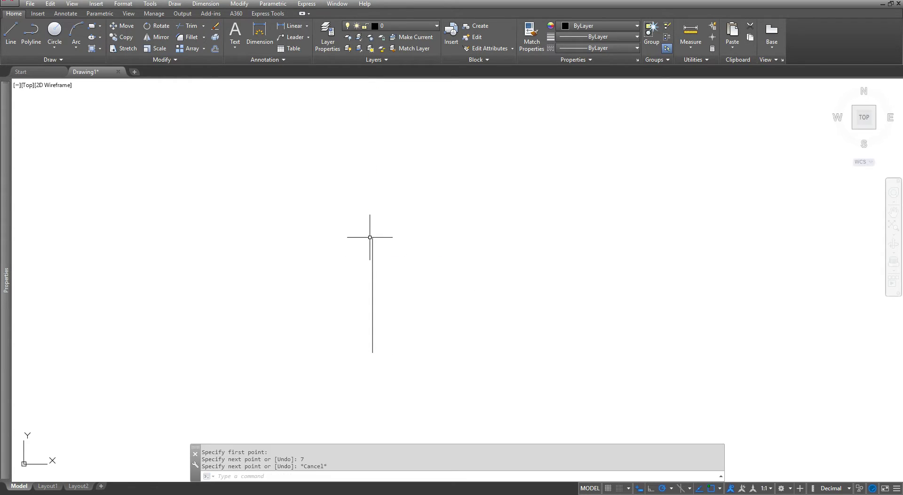
Draw a horizontal line 3 units long leftward from the midpoint of the vertical line.
{"action": "left_click", "coordinate": [11, 34]}
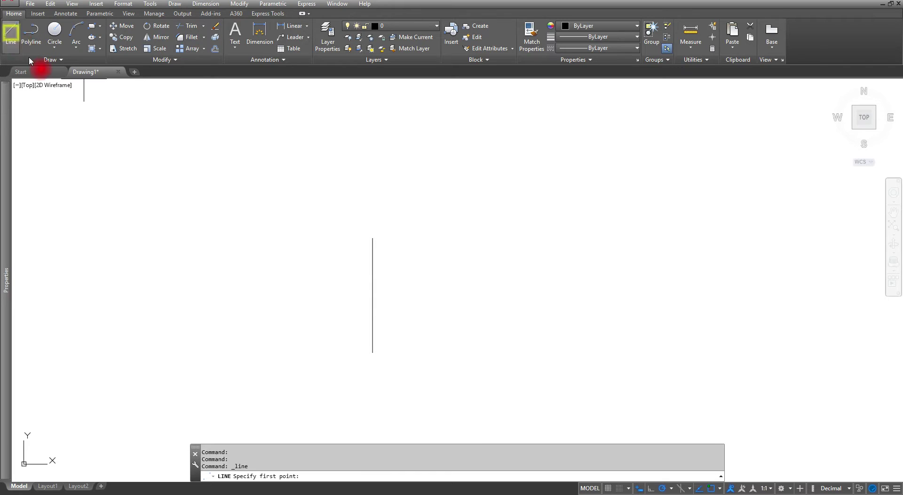
{"action": "left_click", "coordinate": [372, 294]}
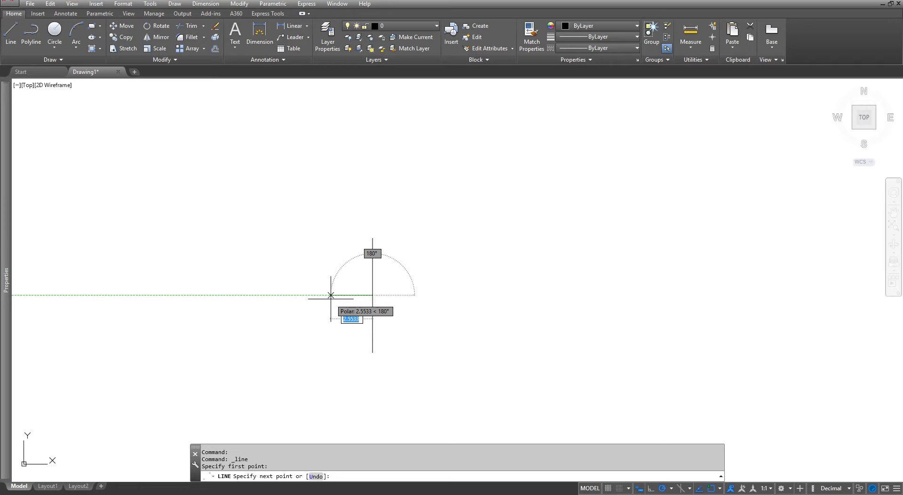
{"action": "type", "text": "3"}
{"action": "key", "text": "Return"}
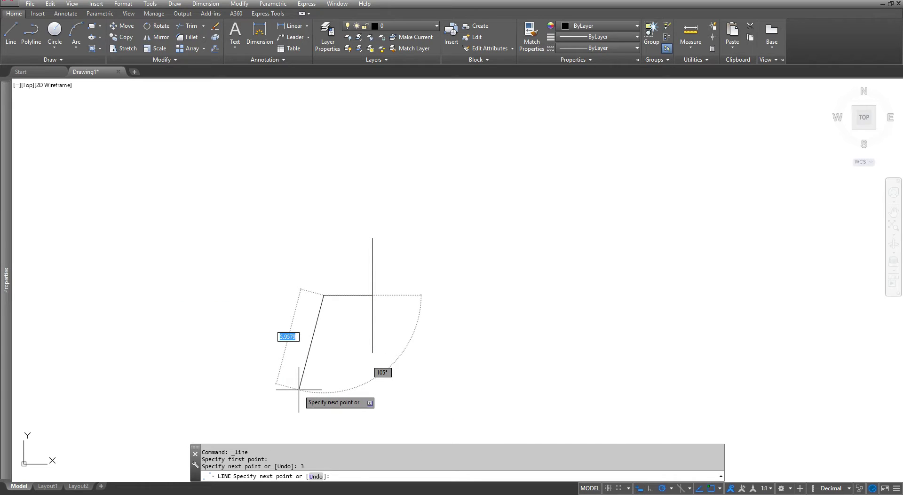
{"action": "key", "text": "Escape"}
{"action": "key", "text": "Escape"}
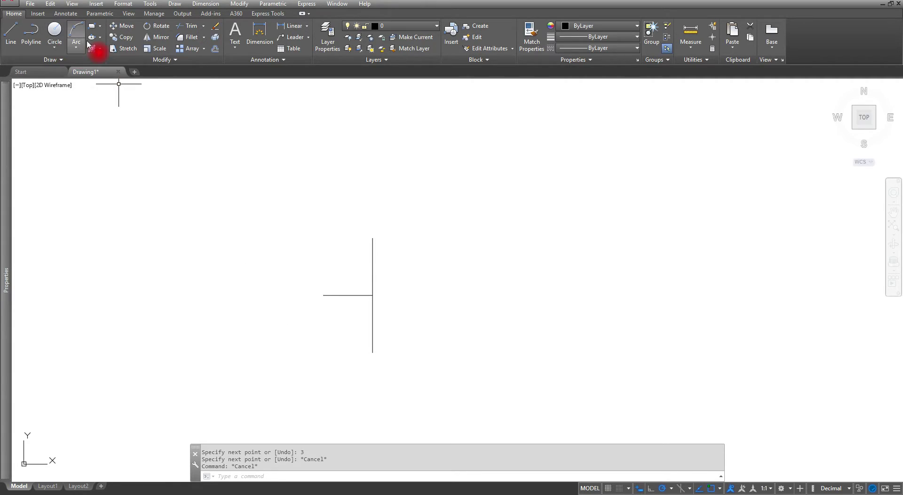
Draw an Axis, End ellipse from the vertical line's lower to upper endpoint, with the horizontal line's outer endpoint setting the other axis.
{"action": "left_click", "coordinate": [101, 37]}
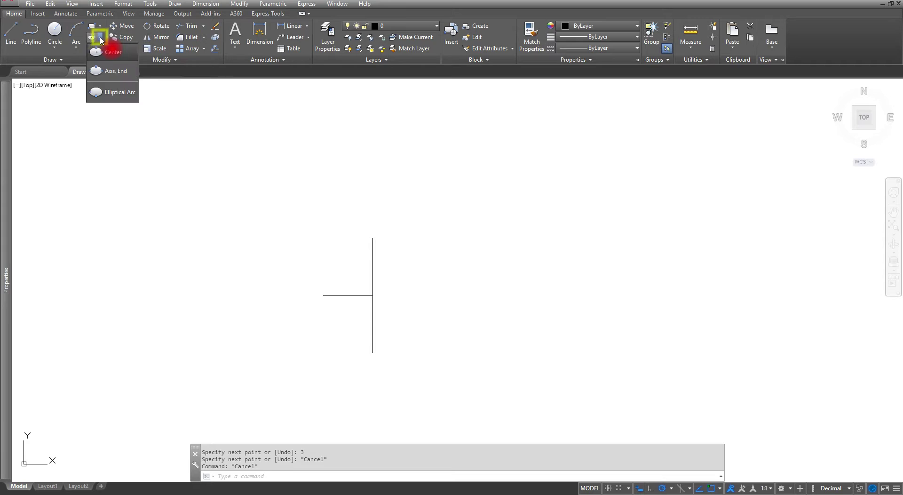
{"action": "left_click", "coordinate": [95, 70]}
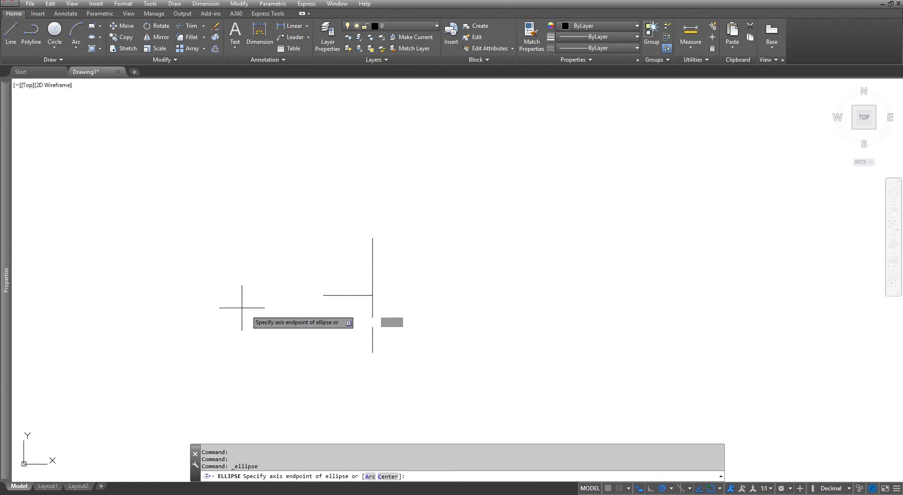
{"action": "left_click", "coordinate": [372, 353]}
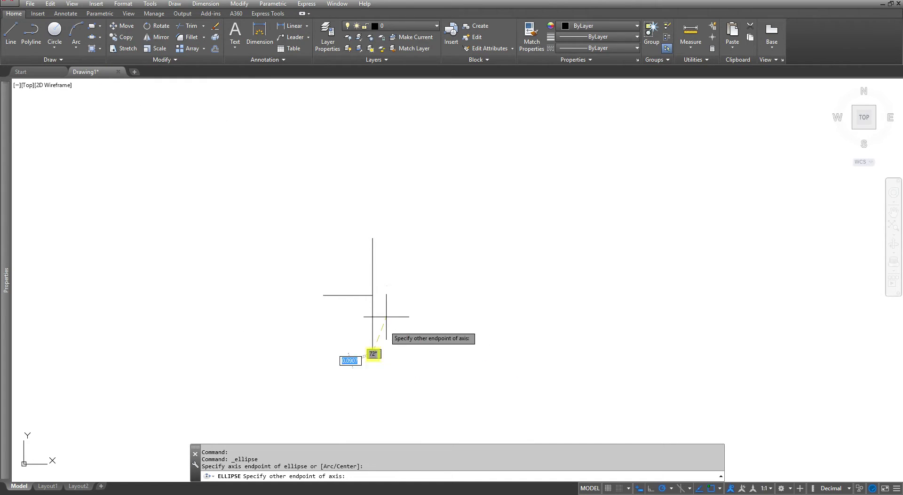
{"action": "left_click", "coordinate": [372, 238]}
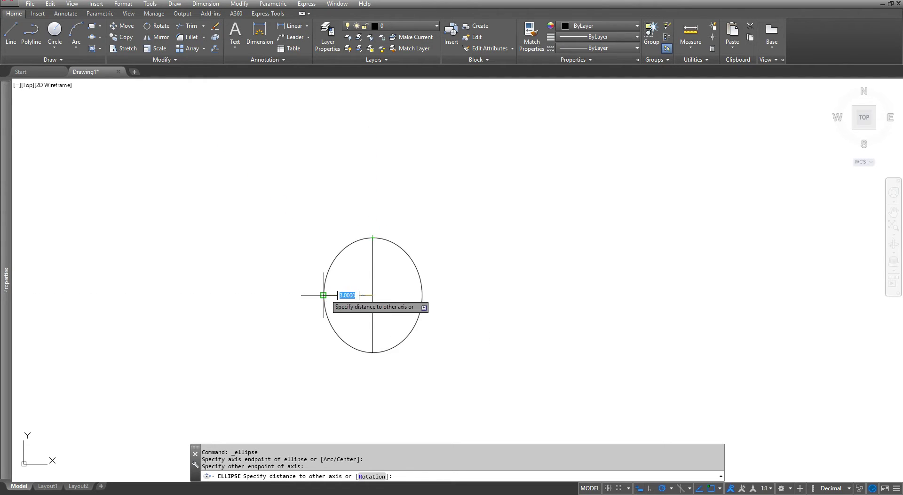
{"action": "left_click", "coordinate": [323, 295]}
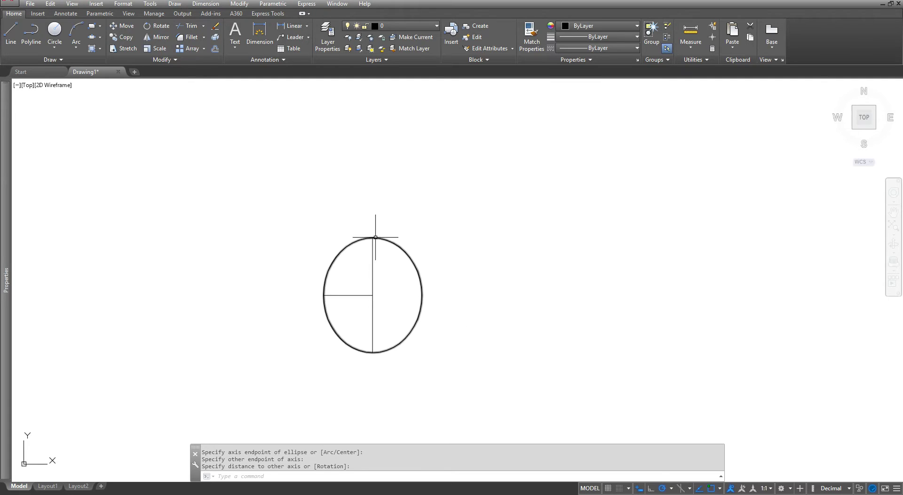
Delete the ellipse and the horizontal line, keeping the vertical line.
{"action": "left_click", "coordinate": [323, 291]}
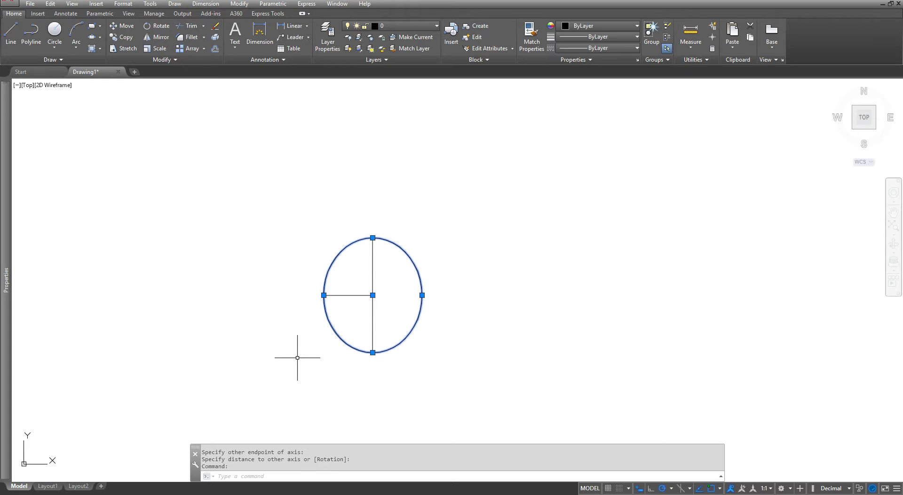
{"action": "left_click", "coordinate": [281, 346]}
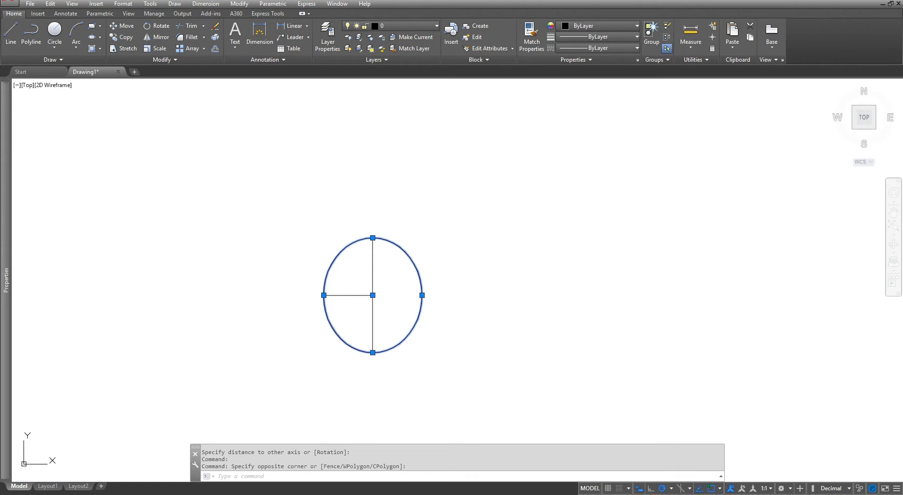
{"action": "key", "text": "Escape"}
{"action": "left_click", "coordinate": [351, 346]}
{"action": "left_click", "coordinate": [323, 353]}
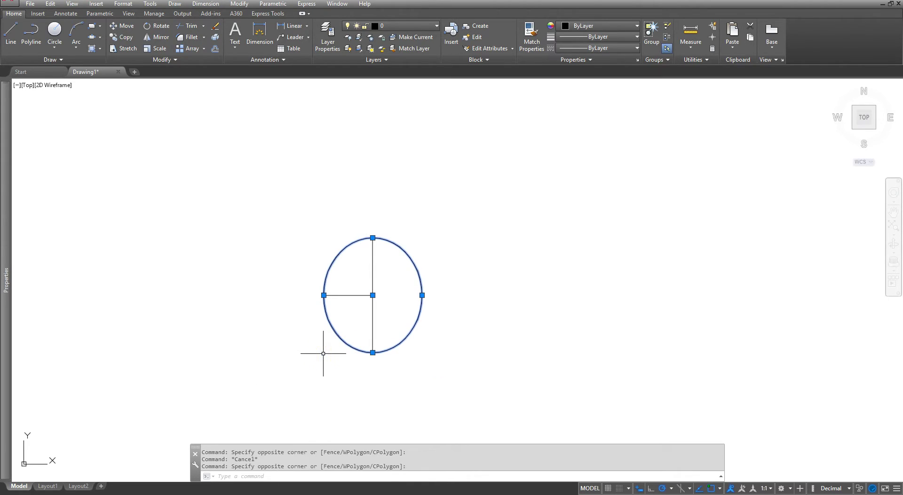
{"action": "key", "text": "Delete"}
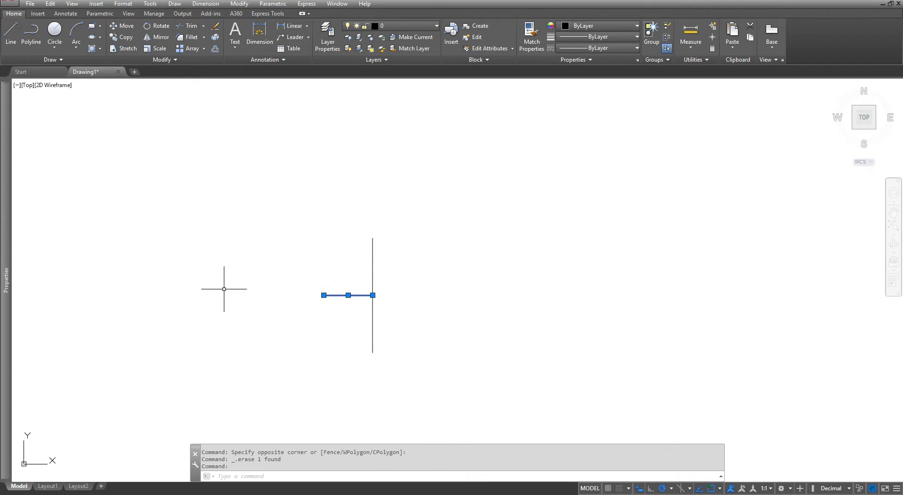
{"action": "key", "text": "Delete"}
Draw a horizontal line 2 units long leftward from the midpoint of the vertical line.
{"action": "type", "text": "l"}
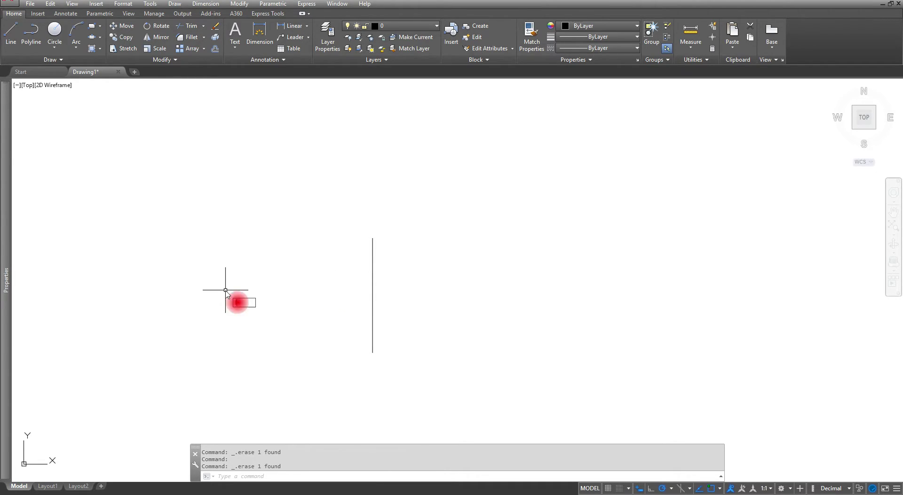
{"action": "type", "text": "l"}
{"action": "key", "text": "Return"}
{"action": "left_click", "coordinate": [372, 295]}
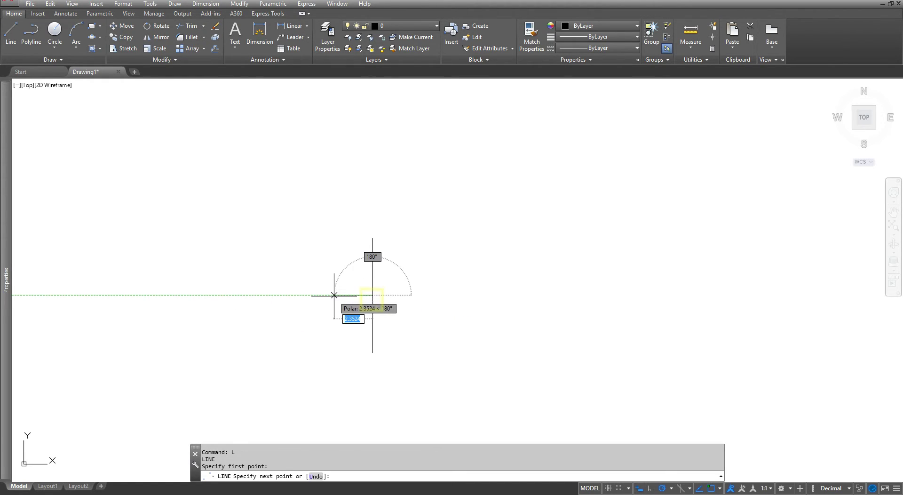
{"action": "left_click", "coordinate": [340, 297]}
{"action": "key", "text": "Escape"}
{"action": "key", "text": "Escape"}
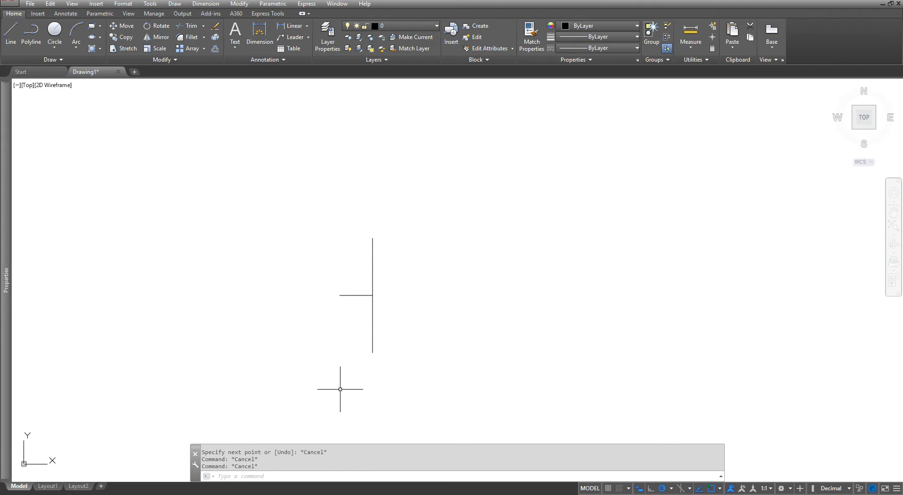
Draw a Center ellipse from the vertical line's midpoint through its upper endpoint and the horizontal line's outer endpoint, and delete the ellipse.
{"action": "left_click", "coordinate": [101, 38]}
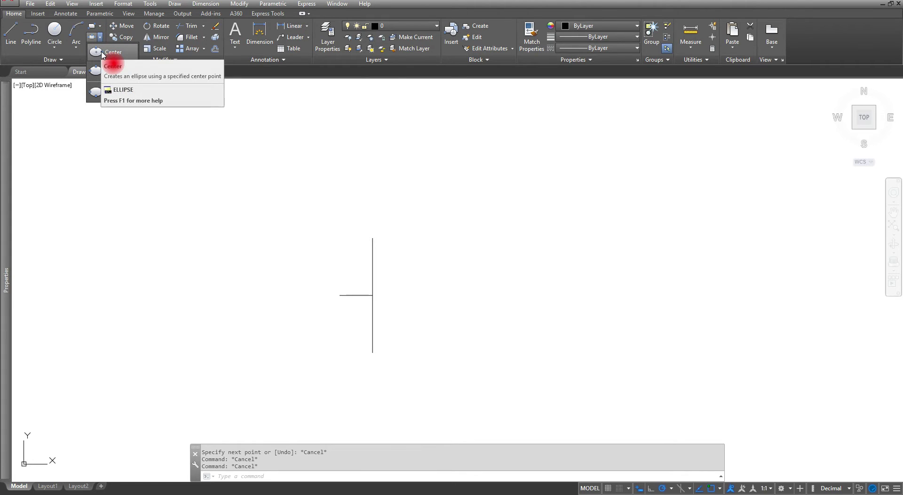
{"action": "left_click", "coordinate": [101, 53]}
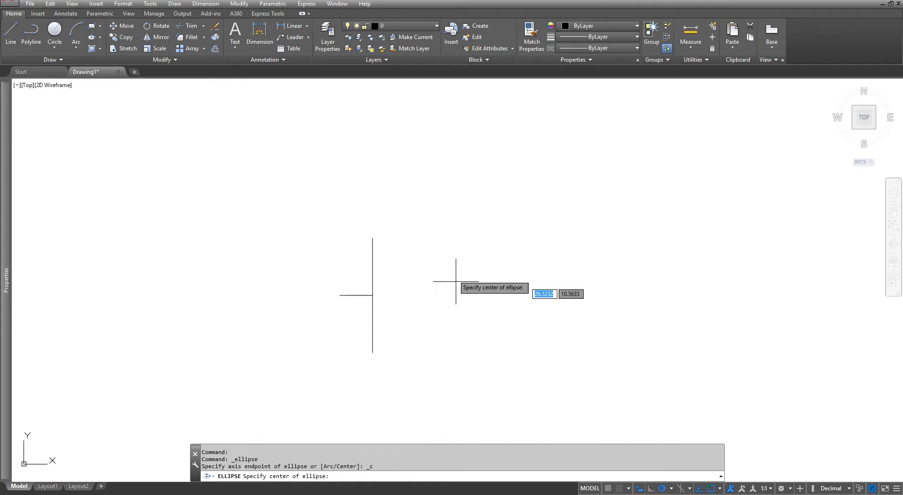
{"action": "left_click", "coordinate": [372, 294]}
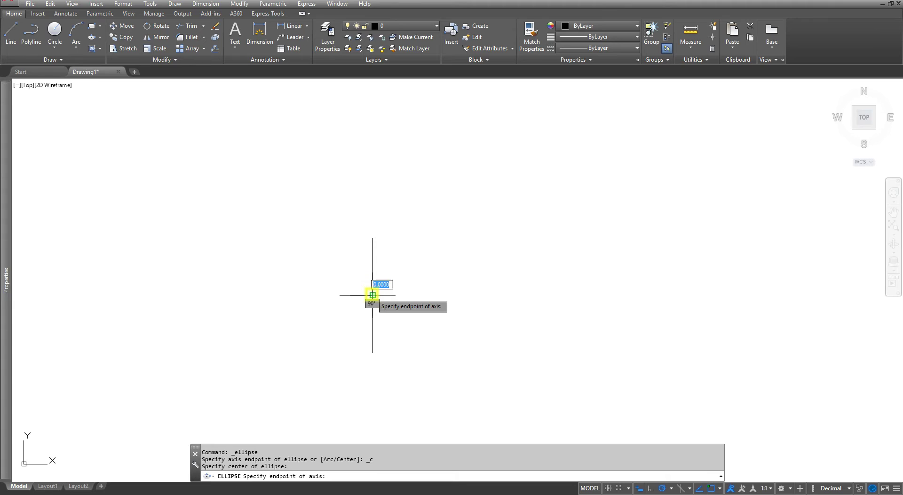
{"action": "left_click", "coordinate": [373, 237]}
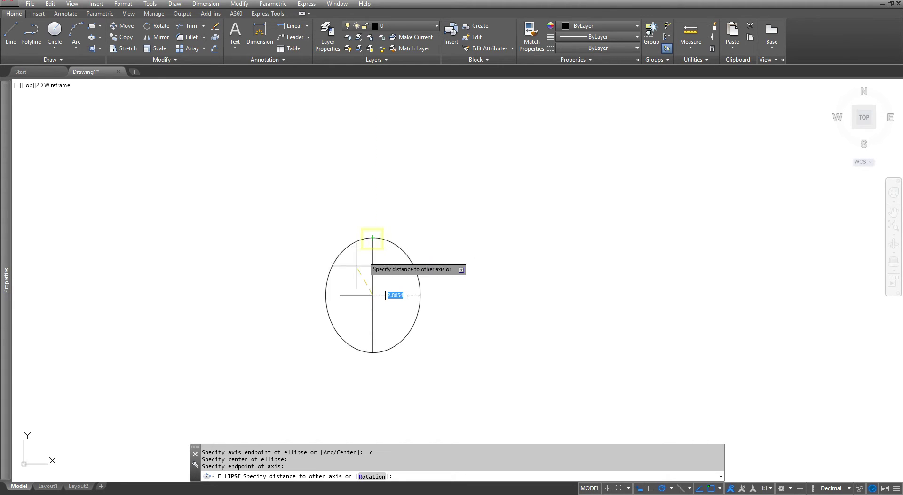
{"action": "left_click", "coordinate": [339, 295]}
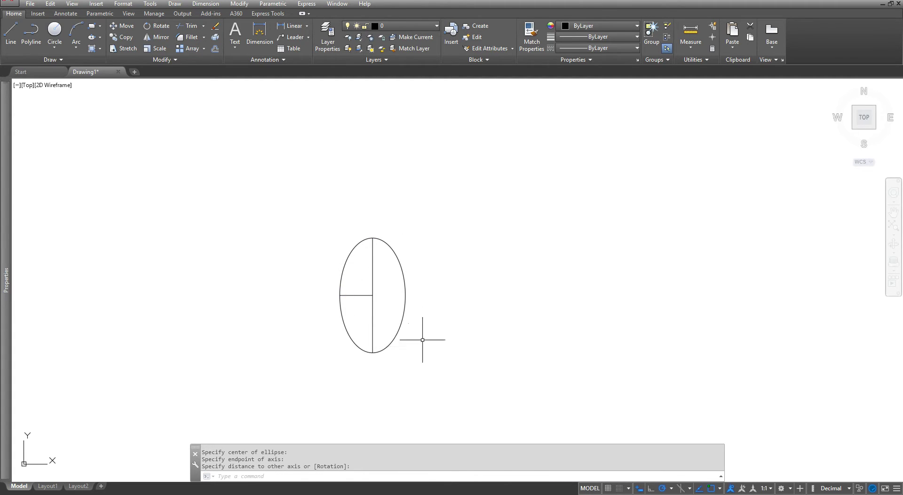
{"action": "left_click", "coordinate": [404, 280]}
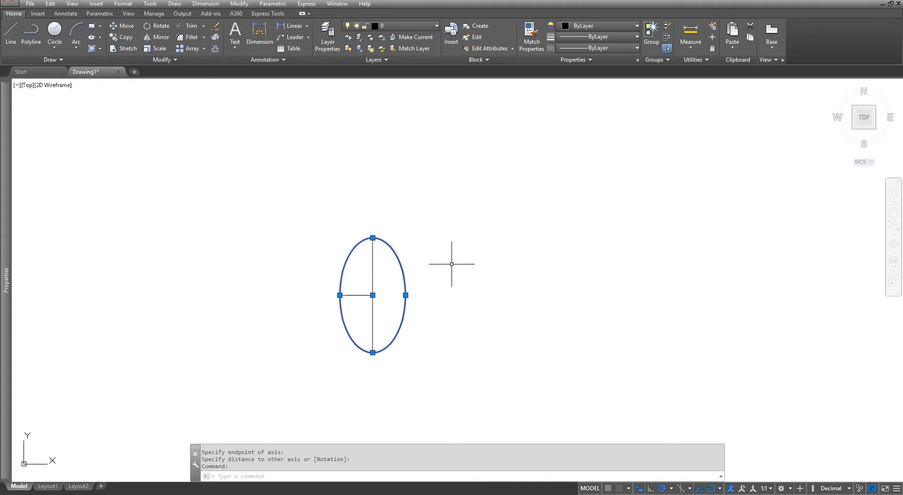
{"action": "key", "text": "Delete"}
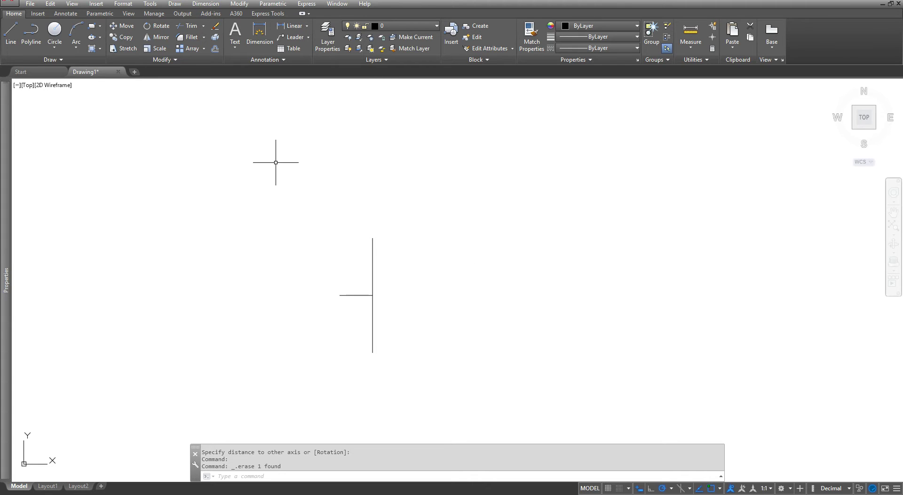
Draw an elliptical arc on the vertical line's axis and horizontal line's 2-unit distance, starting at the upper endpoint and ending at the lower one.
{"action": "left_click", "coordinate": [100, 38]}
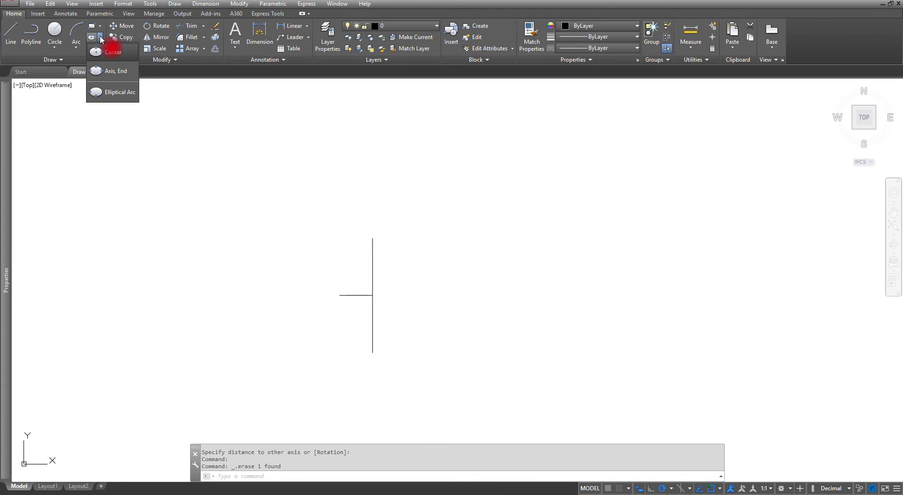
{"action": "left_click", "coordinate": [111, 92]}
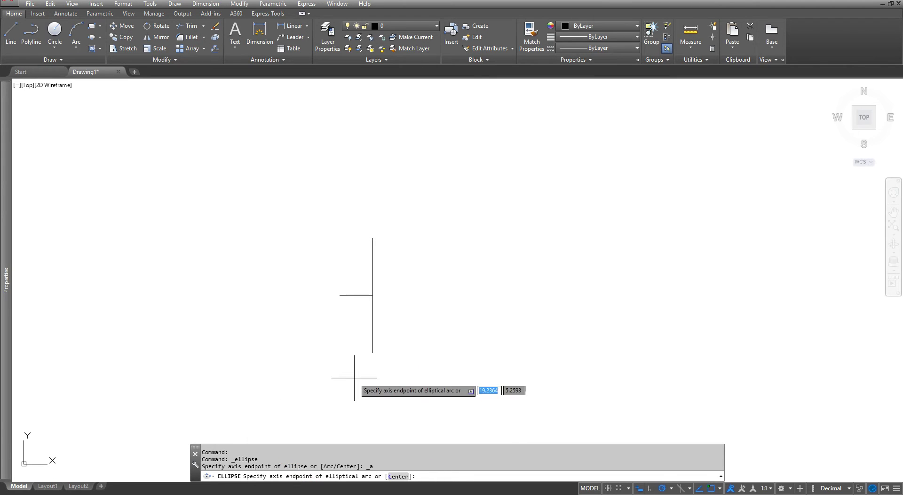
{"action": "left_click", "coordinate": [371, 354]}
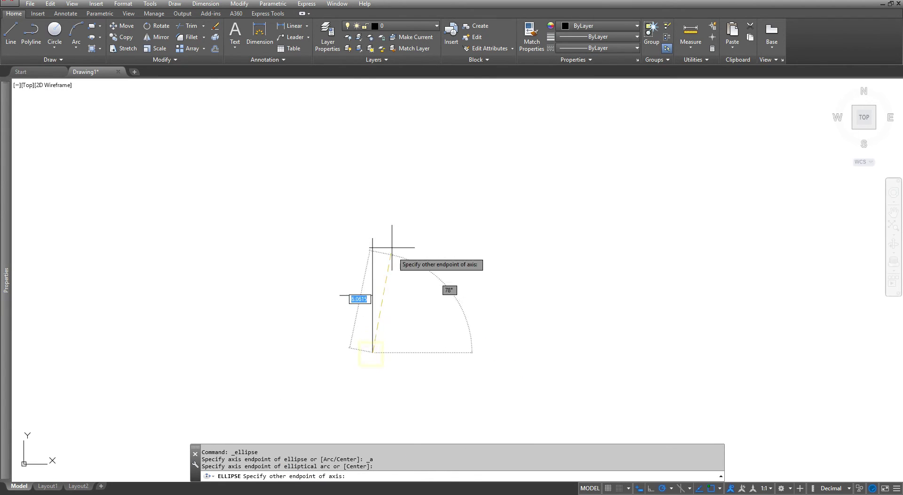
{"action": "left_click", "coordinate": [373, 238]}
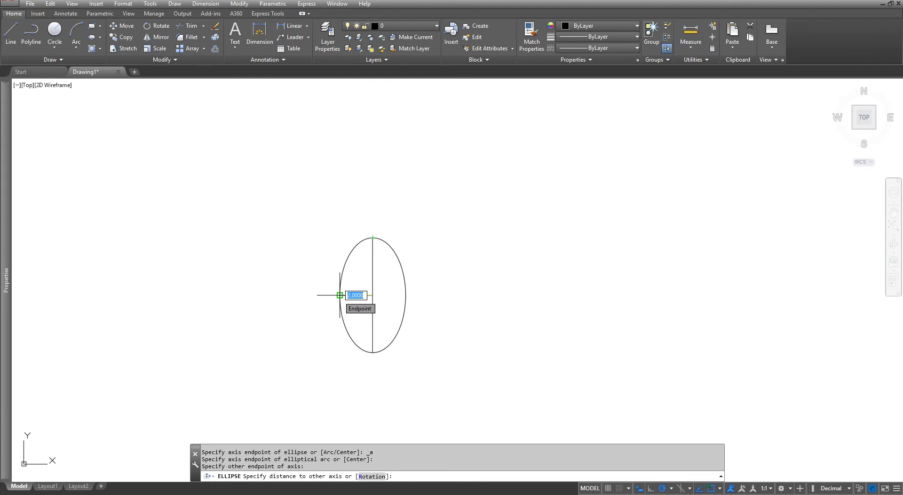
{"action": "left_click", "coordinate": [339, 295]}
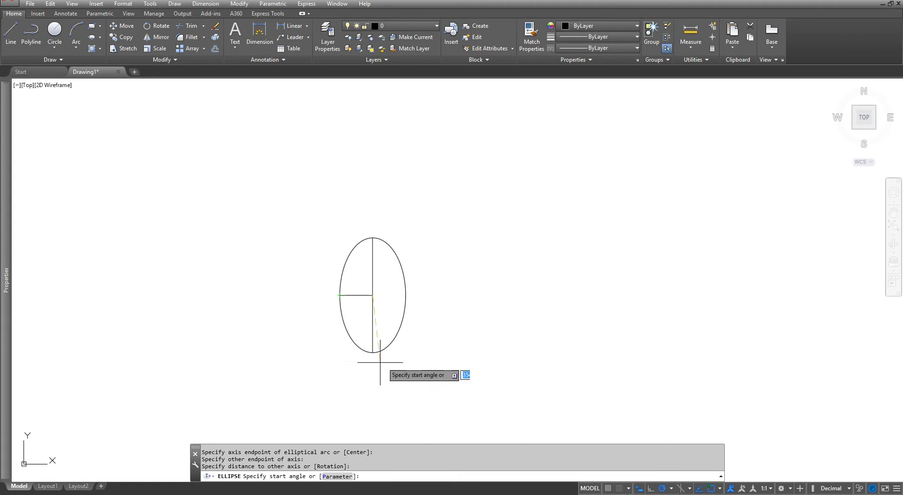
{"action": "left_click", "coordinate": [372, 238]}
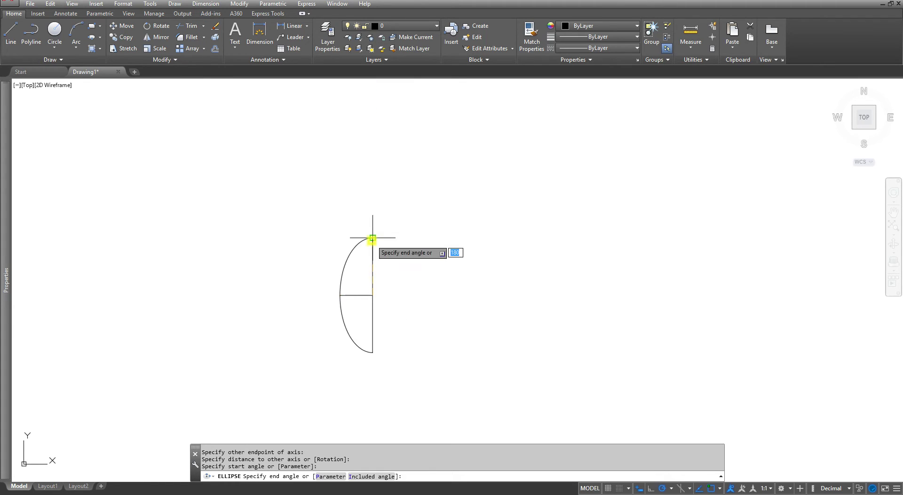
{"action": "left_click", "coordinate": [373, 352]}
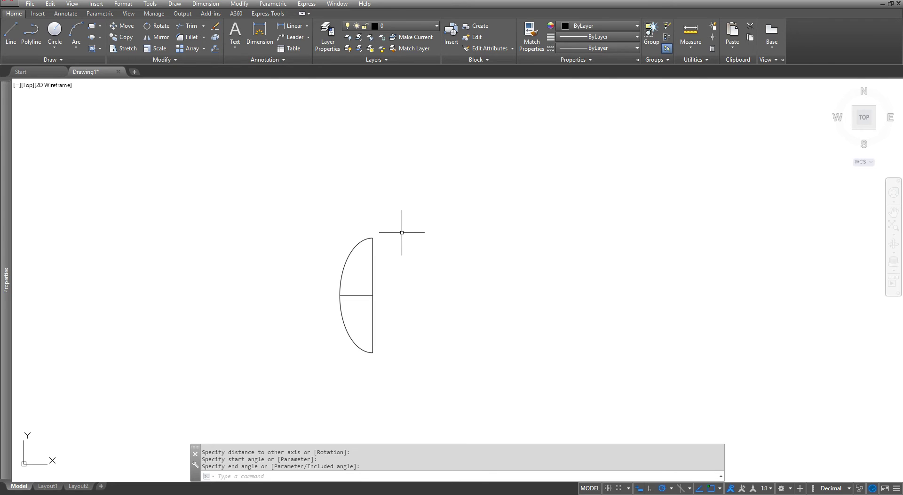
Delete the elliptical arc, keeping the vertical and horizontal lines.
{"action": "left_click", "coordinate": [356, 346]}
{"action": "left_click", "coordinate": [356, 345]}
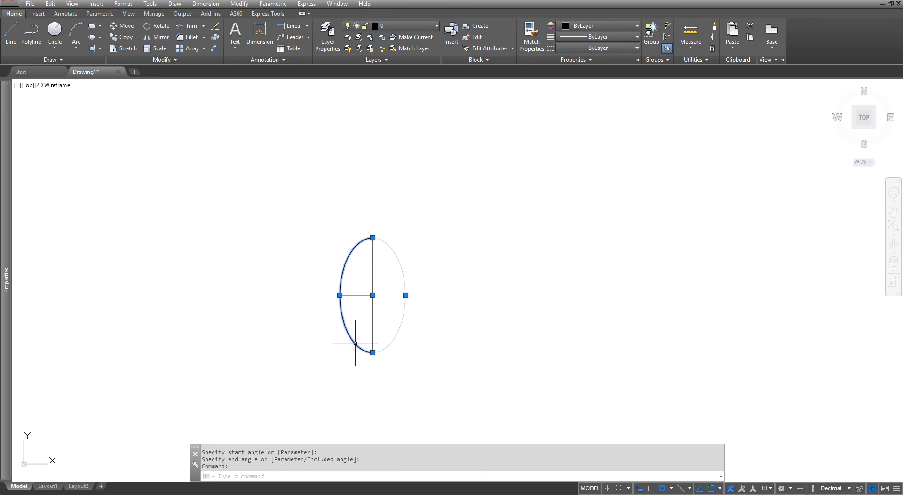
{"action": "key", "text": "Delete"}
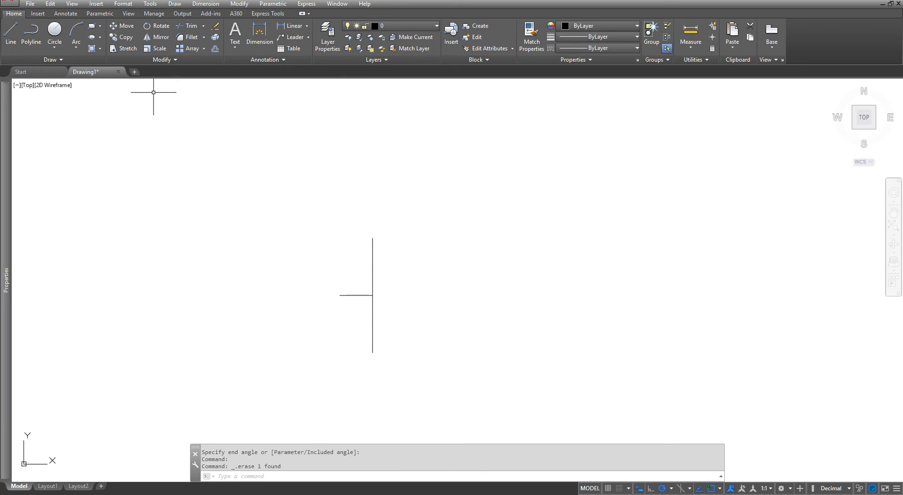
Draw a Center-option elliptical arc at the vertical line's midpoint, using its upper half and the horizontal line as semi-axes, from the lower to the upper endpoint.
{"action": "left_click", "coordinate": [100, 37]}
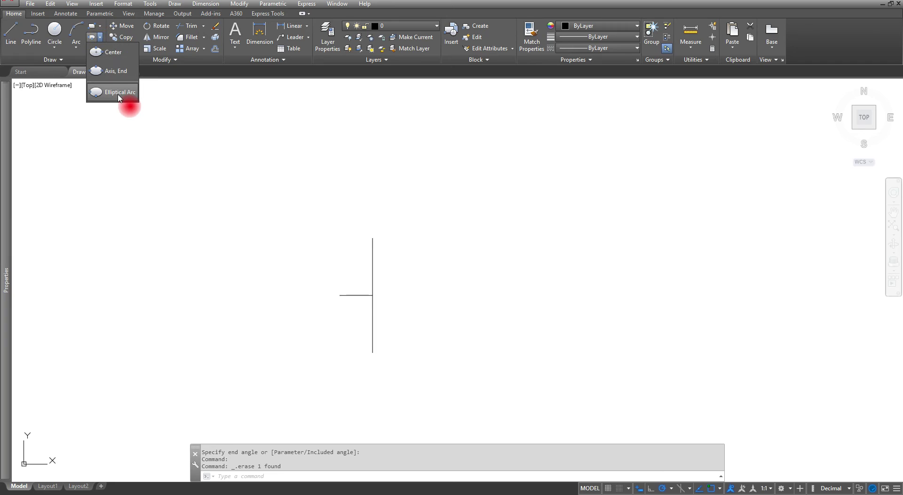
{"action": "left_click", "coordinate": [118, 93]}
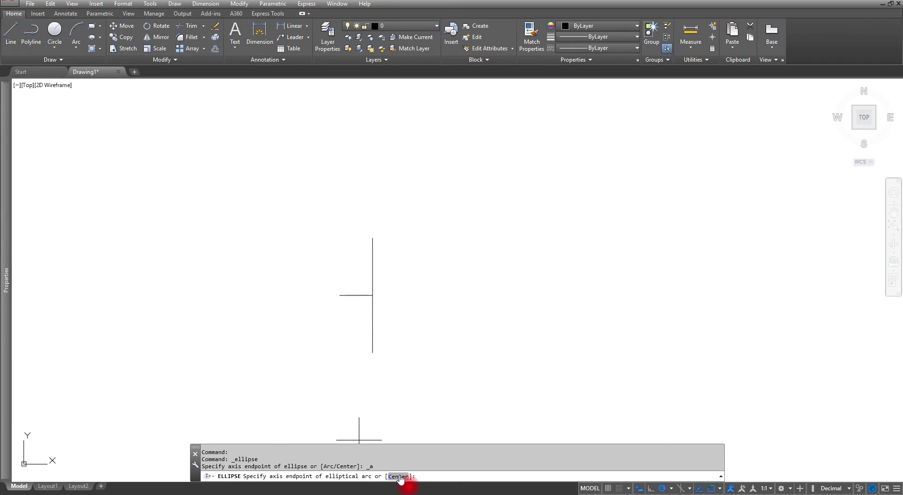
{"action": "left_click", "coordinate": [400, 476]}
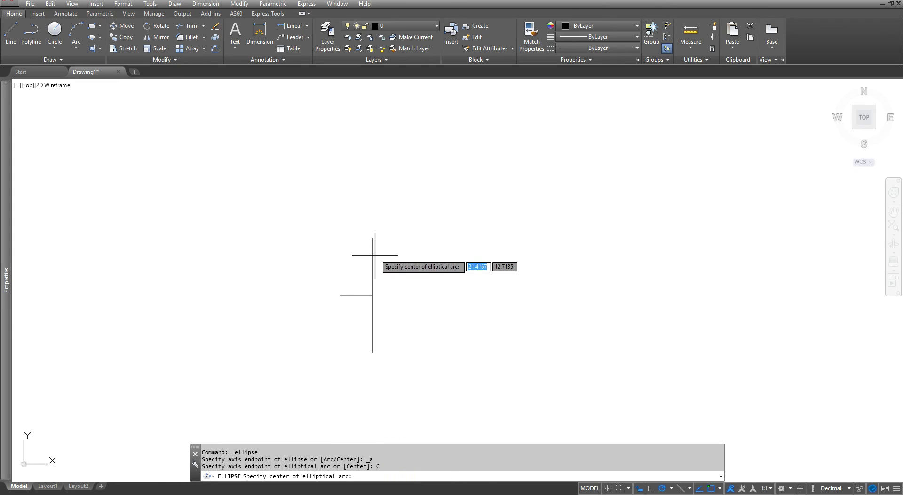
{"action": "left_click", "coordinate": [372, 296]}
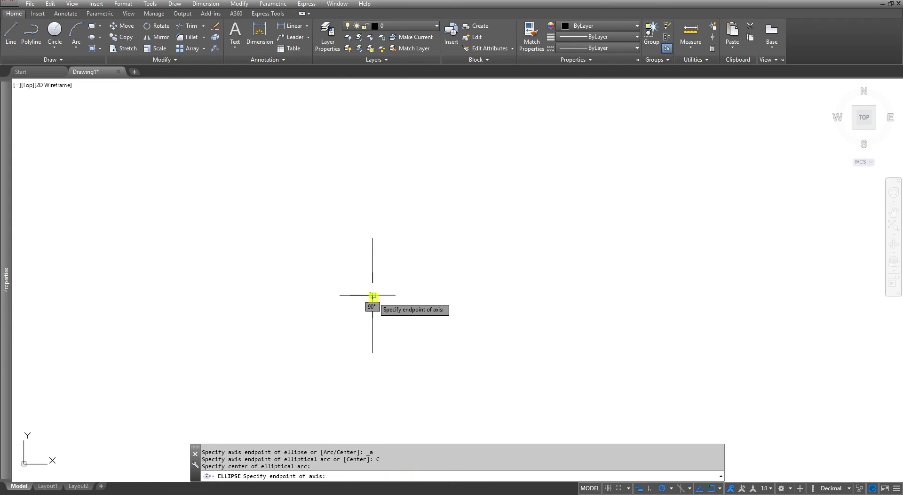
{"action": "left_click", "coordinate": [373, 238]}
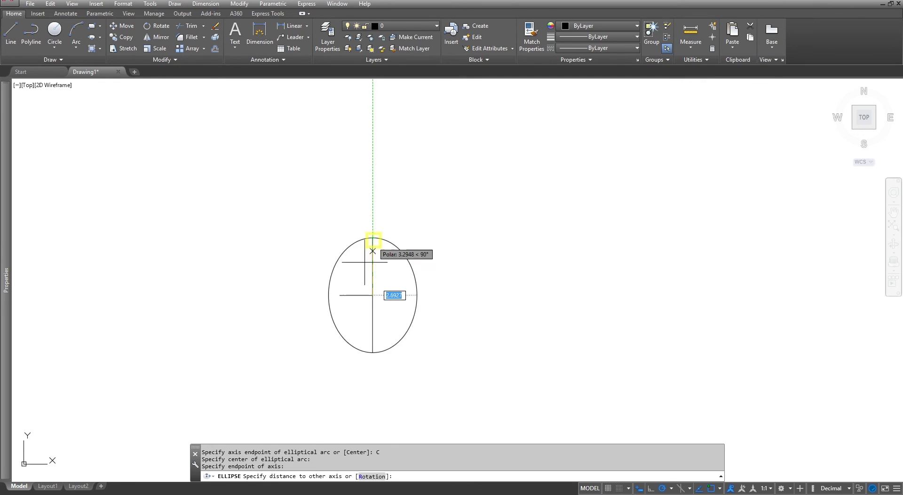
{"action": "left_click", "coordinate": [339, 295]}
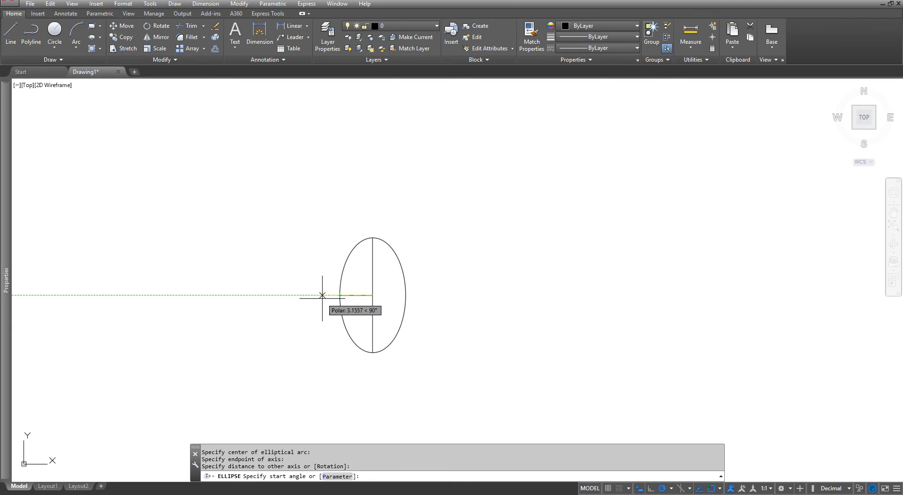
{"action": "left_click", "coordinate": [372, 352]}
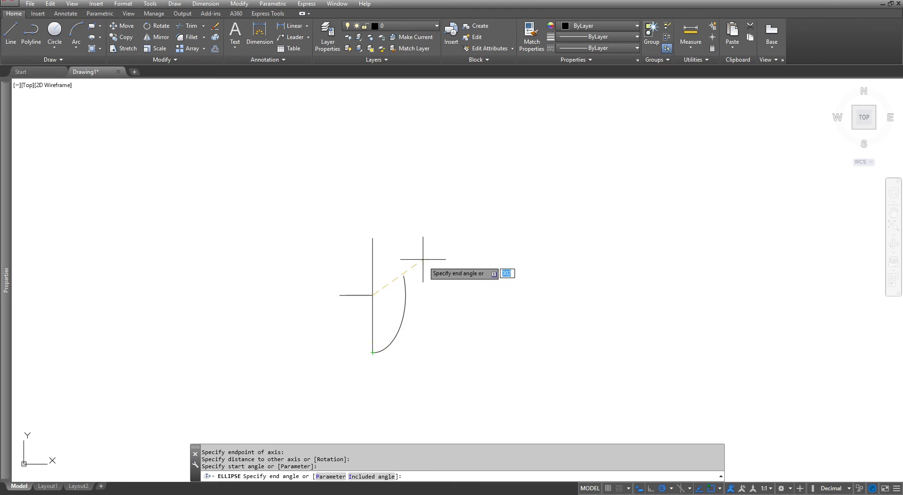
{"action": "left_click", "coordinate": [373, 239]}
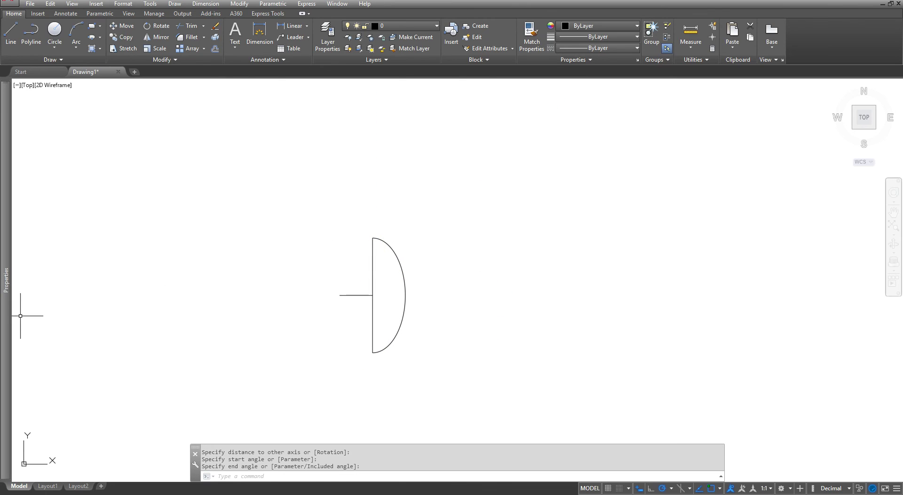